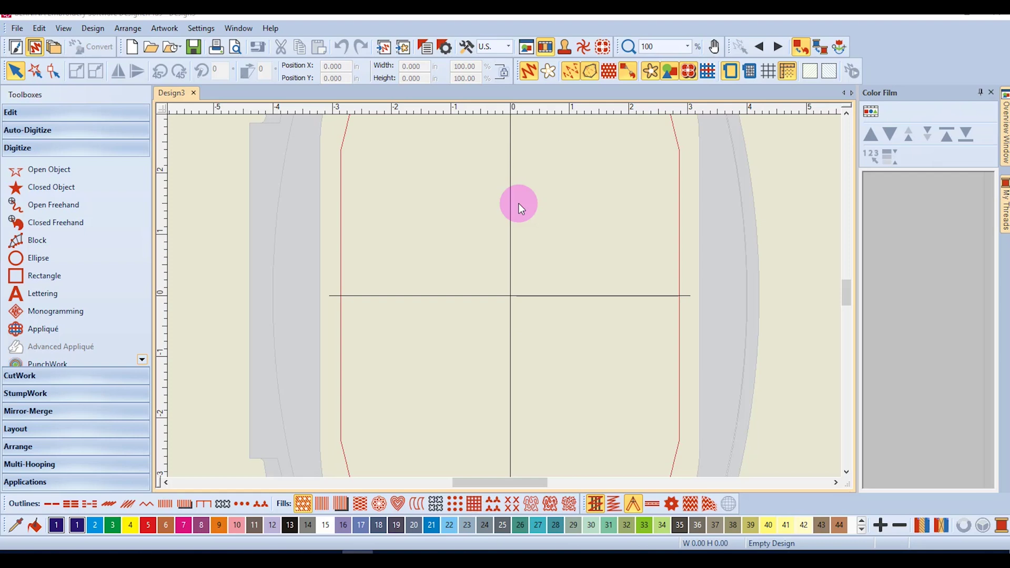
Open the Open Design dialog and turn on Show libraries in its navigation pane
{"action": "left_click", "coordinate": [149, 48]}
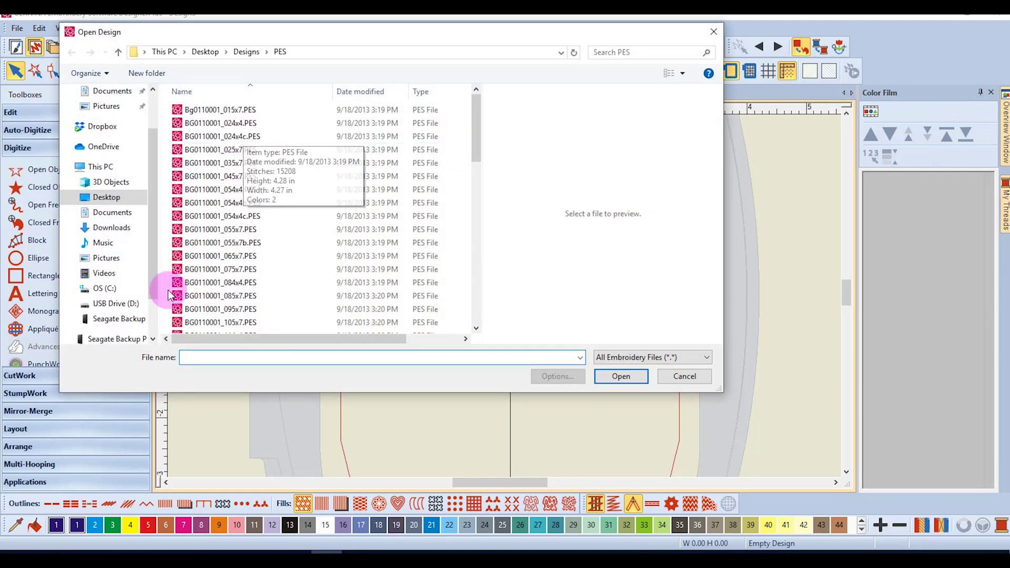
{"action": "scroll", "coordinate": [152, 281], "scroll_direction": "down", "scroll_amount": 1}
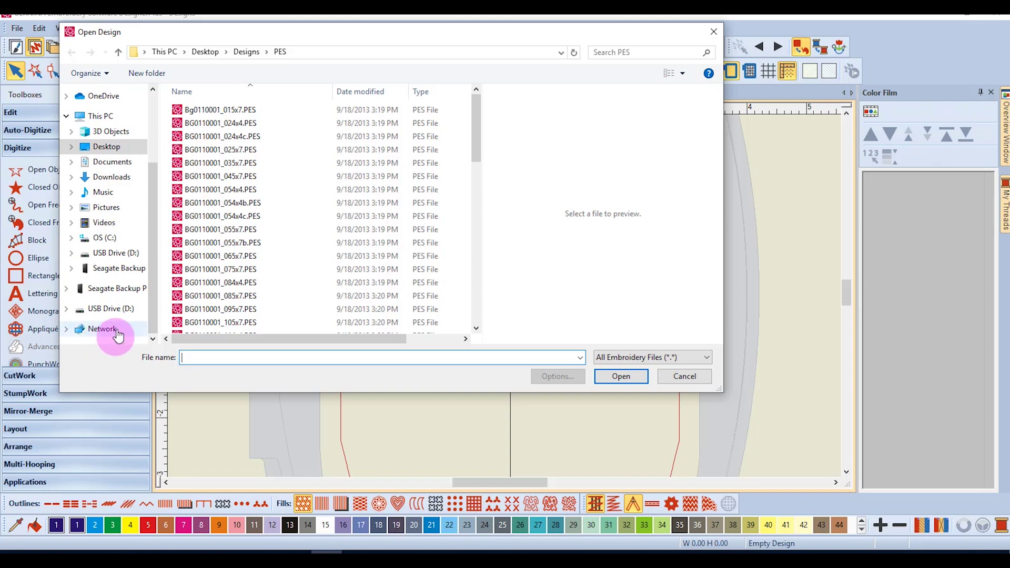
{"action": "left_click_drag", "start_coordinate": [155, 200], "coordinate": [152, 278]}
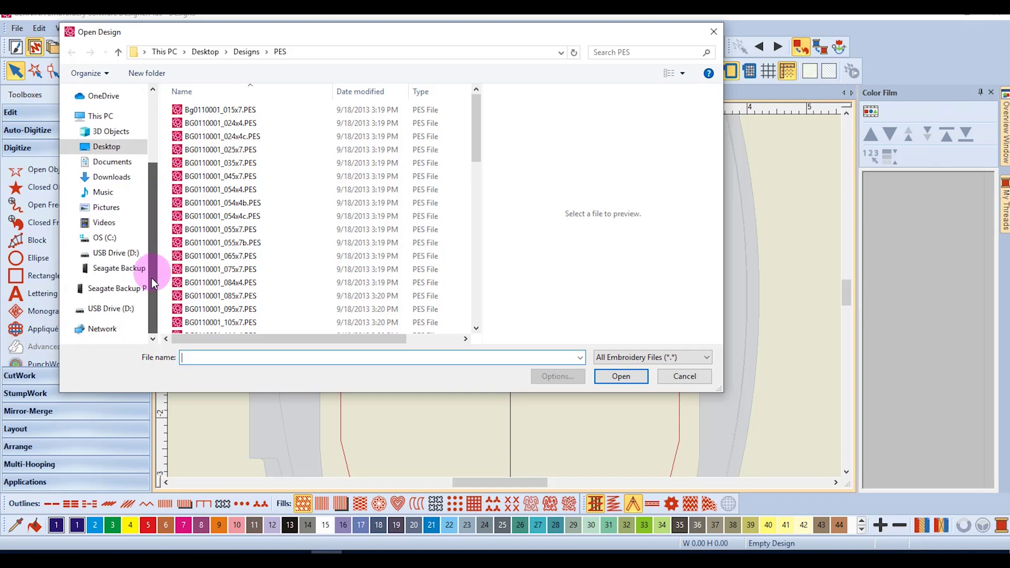
{"action": "right_click", "coordinate": [95, 342]}
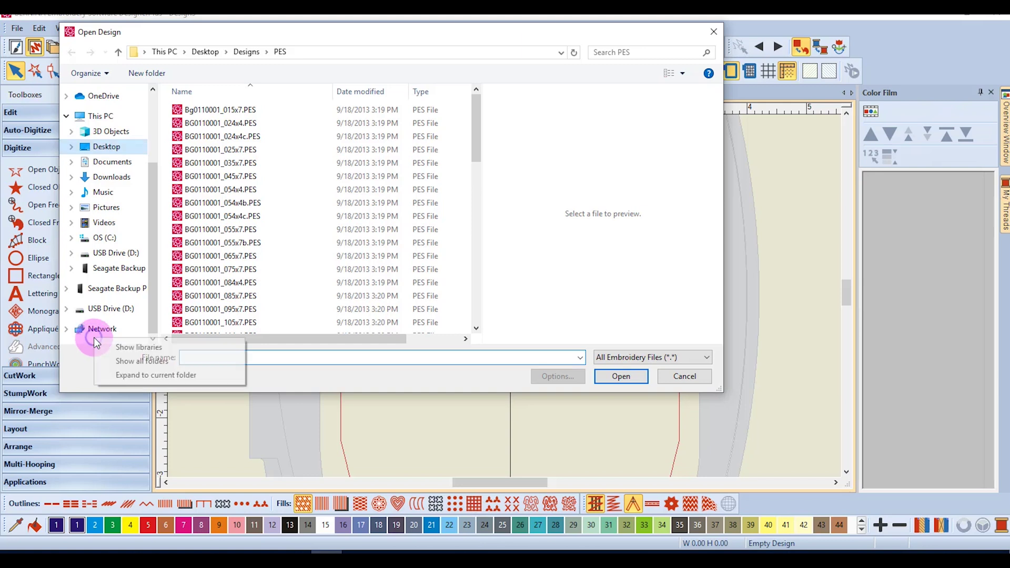
{"action": "left_click", "coordinate": [129, 350]}
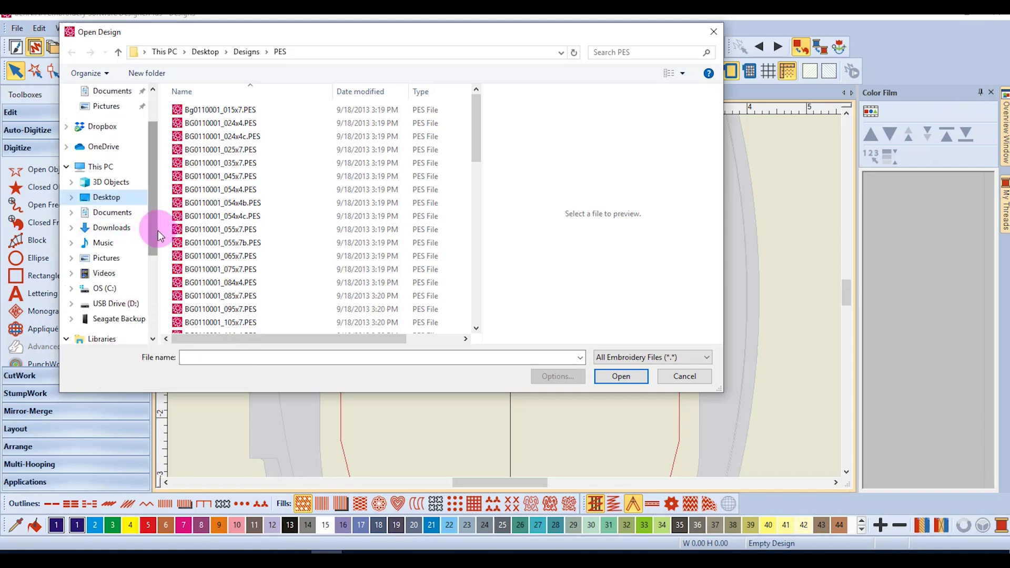
{"action": "scroll", "coordinate": [152, 235], "scroll_direction": "down", "scroll_amount": 3}
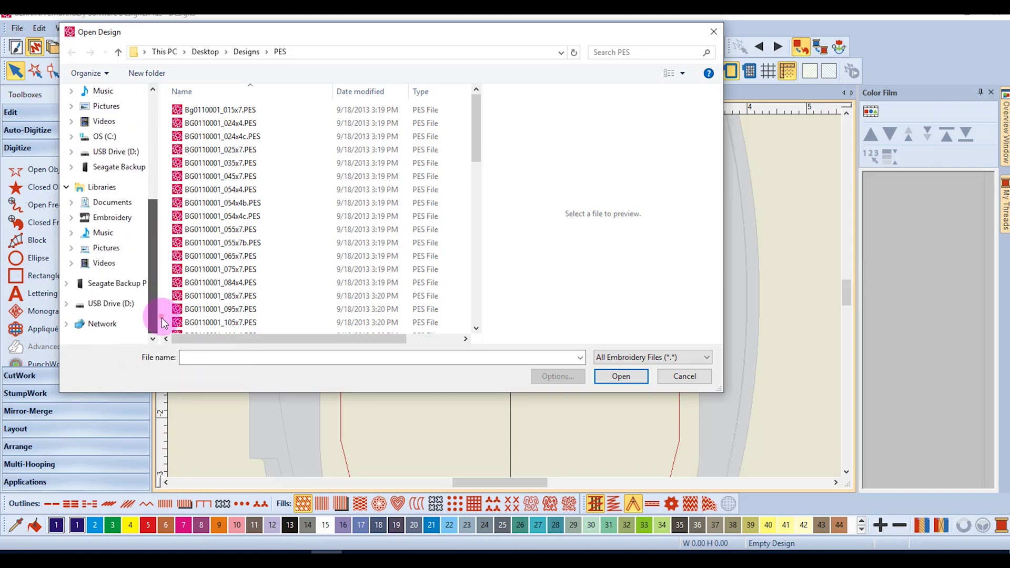
Open 12523-16.ART80 from Libraries > Embroidery > BERNINA 8 Embroidery > Arts & Crafts
{"action": "left_click", "coordinate": [106, 223]}
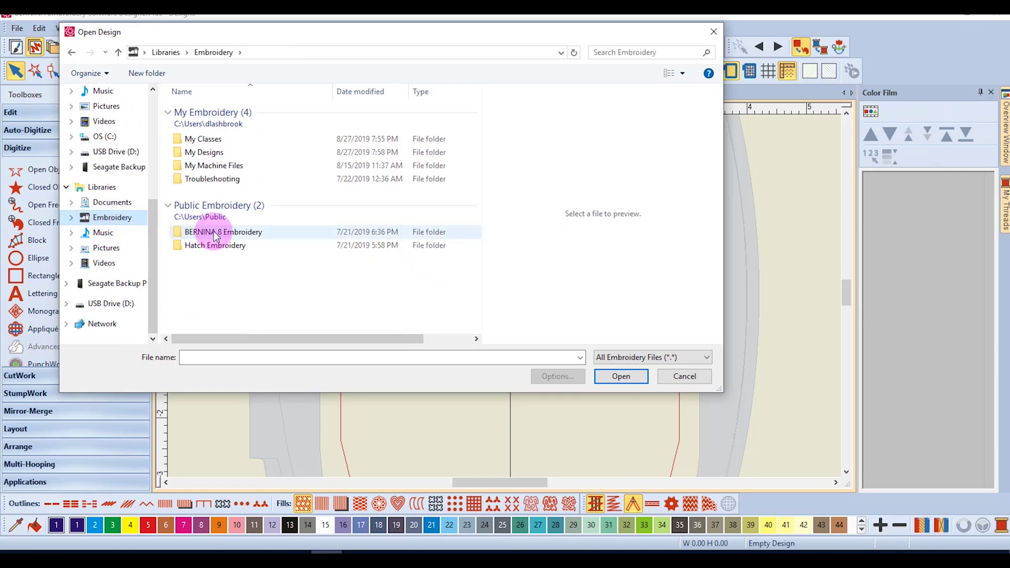
{"action": "double_click", "coordinate": [214, 233]}
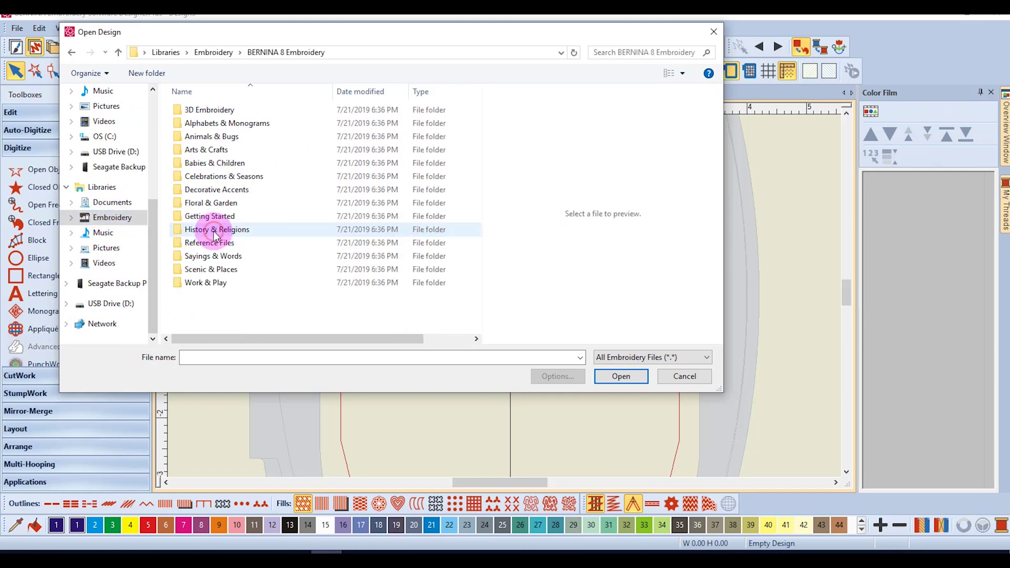
{"action": "double_click", "coordinate": [209, 151]}
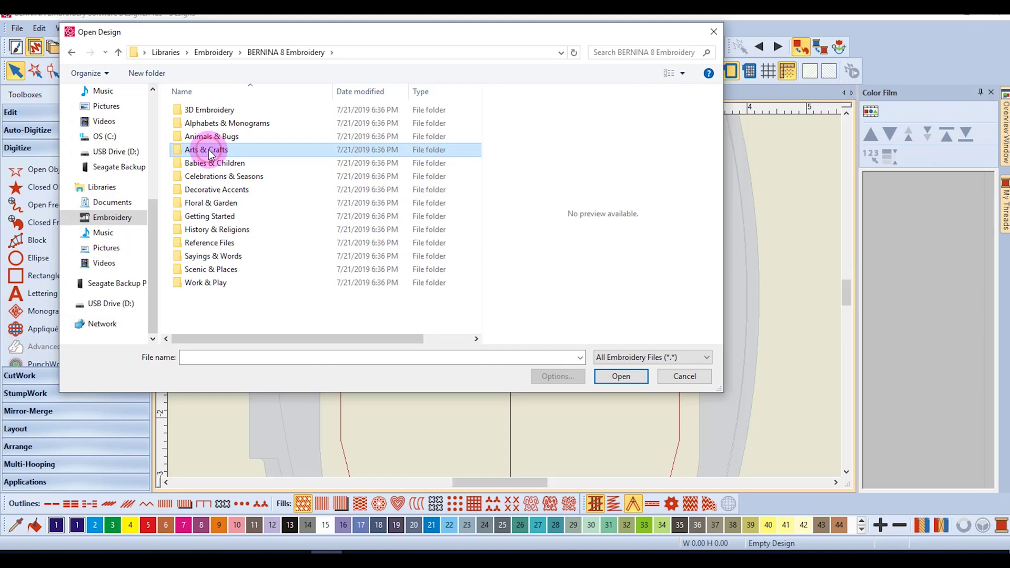
{"action": "left_click", "coordinate": [210, 132]}
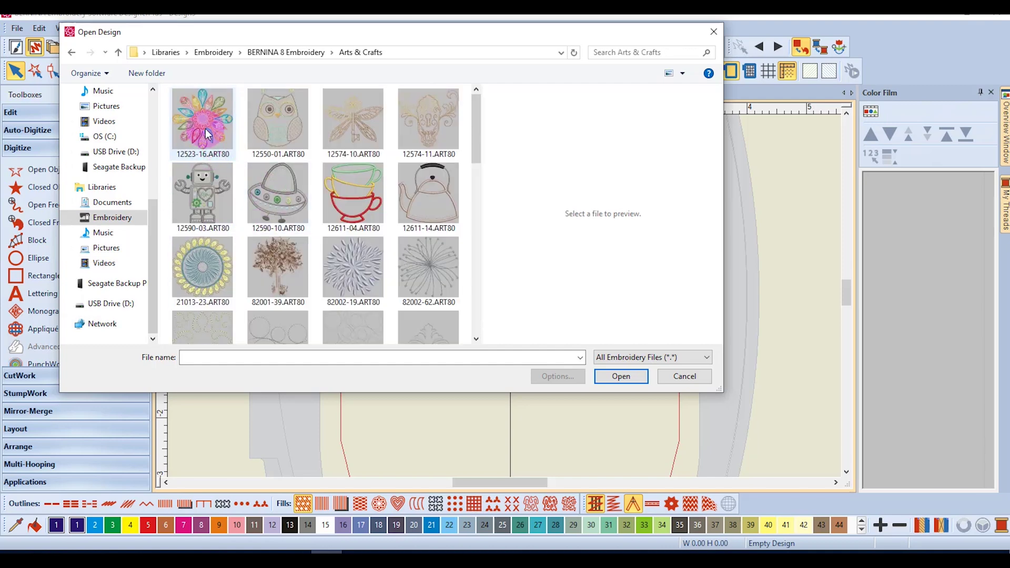
{"action": "left_click", "coordinate": [611, 377]}
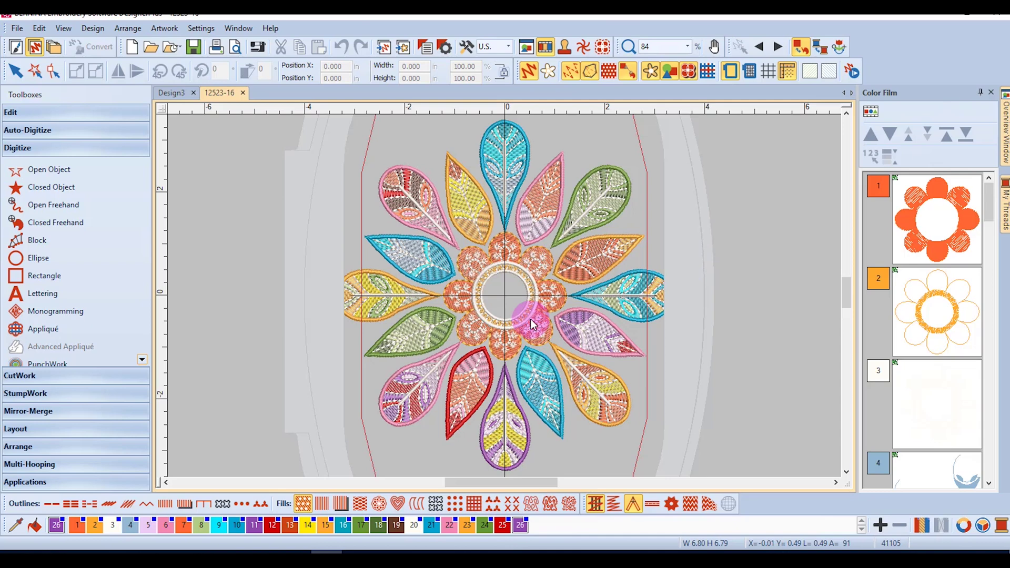
Select every object of the 12523-16 flower design with Ctrl+A
{"action": "key", "text": "ctrl+a"}
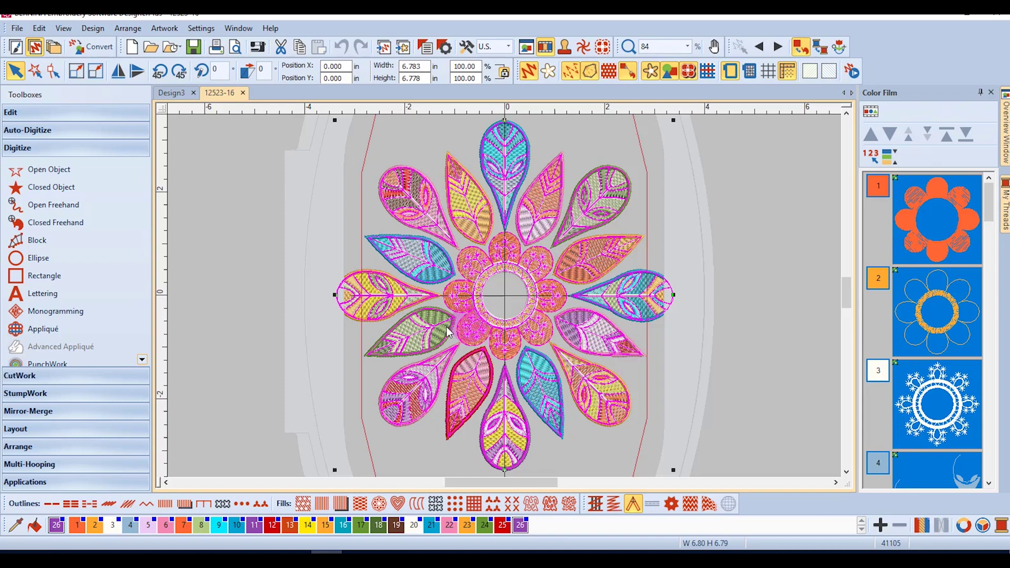
Choose Save As from the File menu for the 12523-16 flower design
{"action": "left_click", "coordinate": [17, 29]}
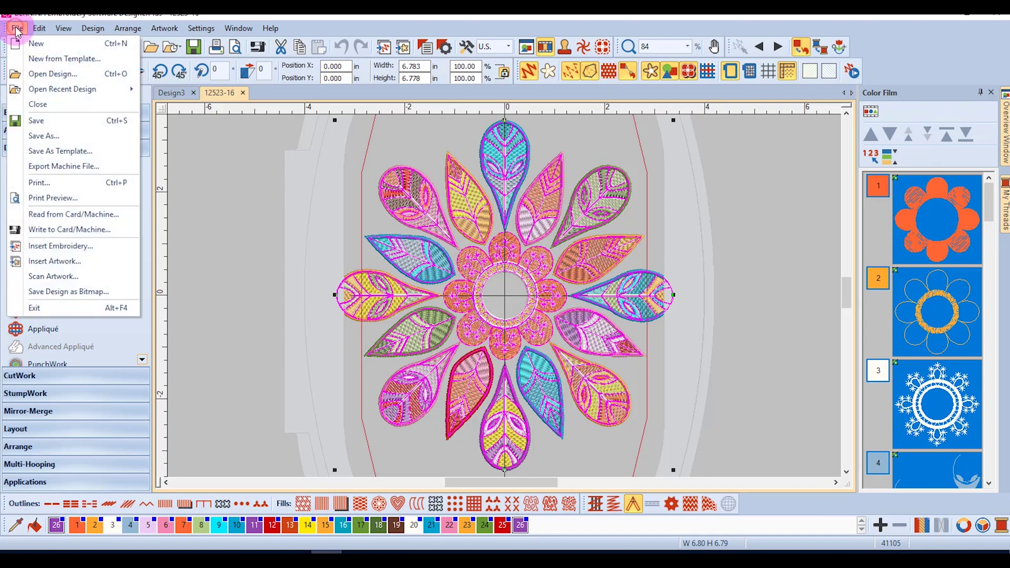
{"action": "left_click", "coordinate": [34, 137]}
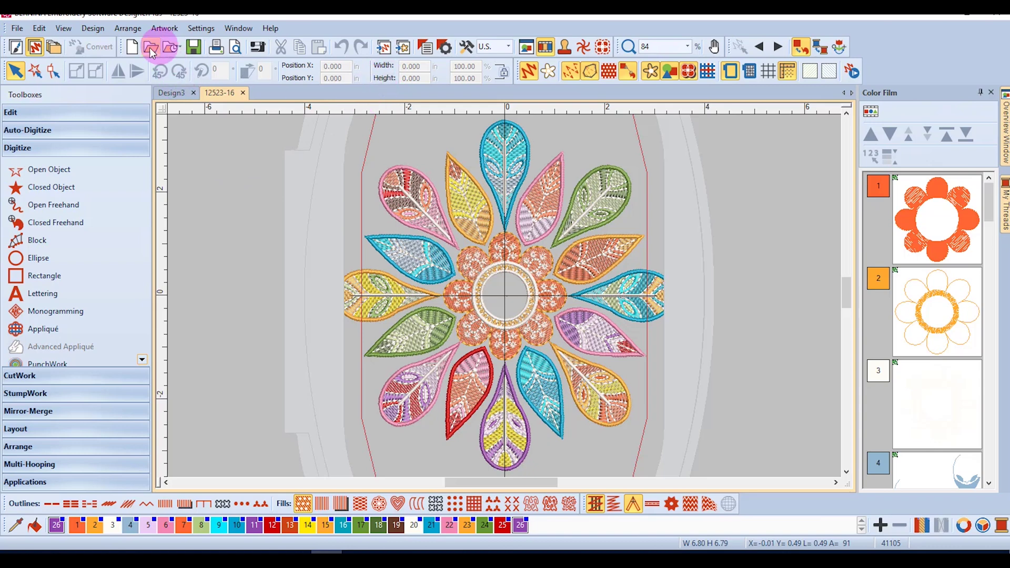
Create a new design and insert 12523-16.ART80 from Arts & Crafts into it
{"action": "left_click", "coordinate": [132, 46]}
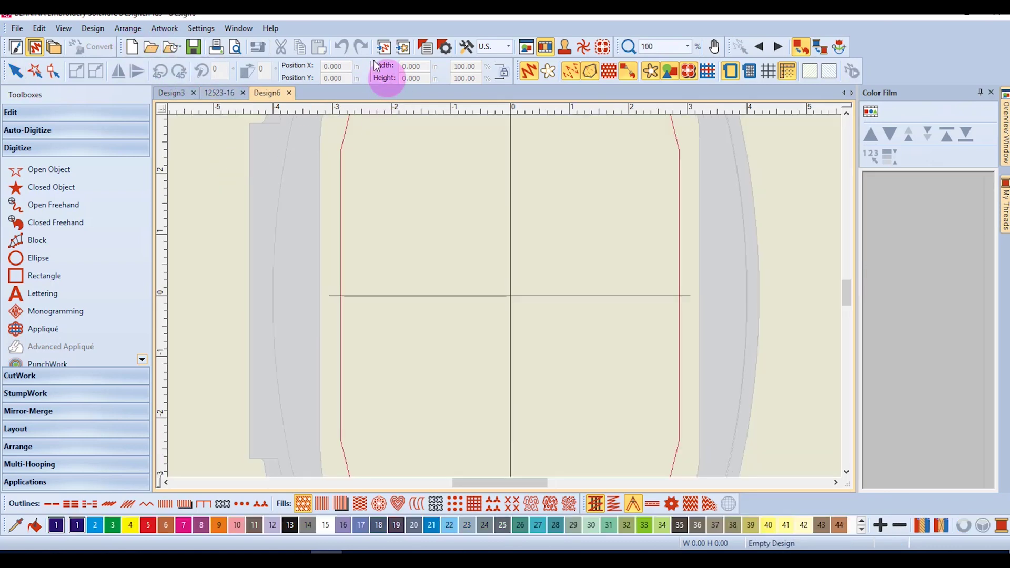
{"action": "left_click", "coordinate": [385, 49]}
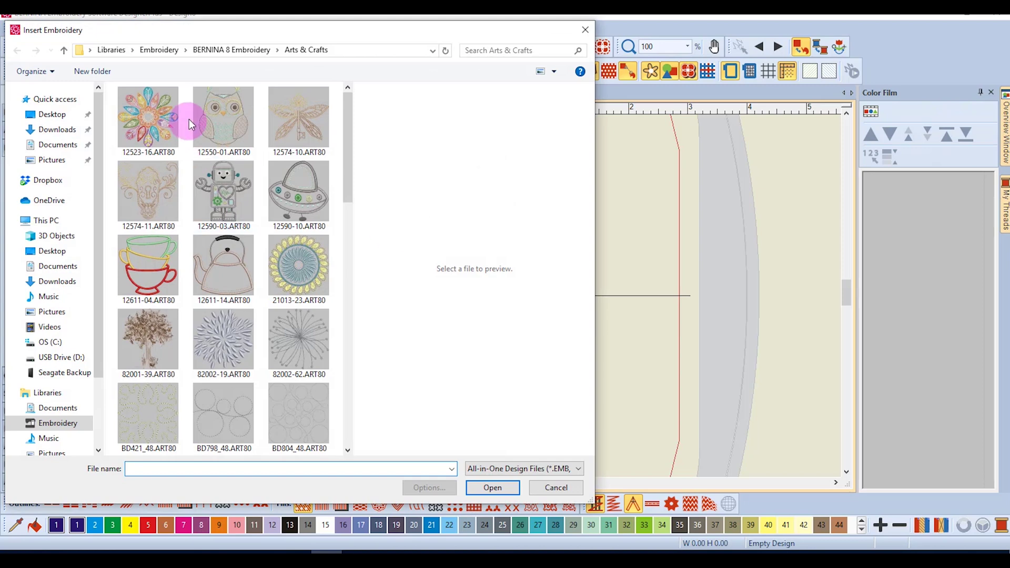
{"action": "left_click", "coordinate": [150, 133]}
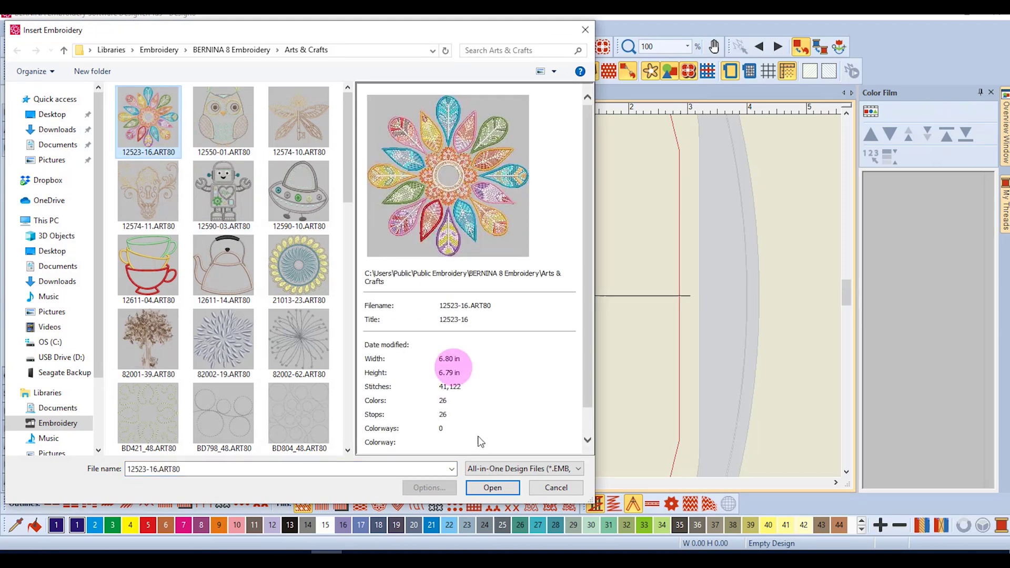
{"action": "left_click", "coordinate": [488, 488]}
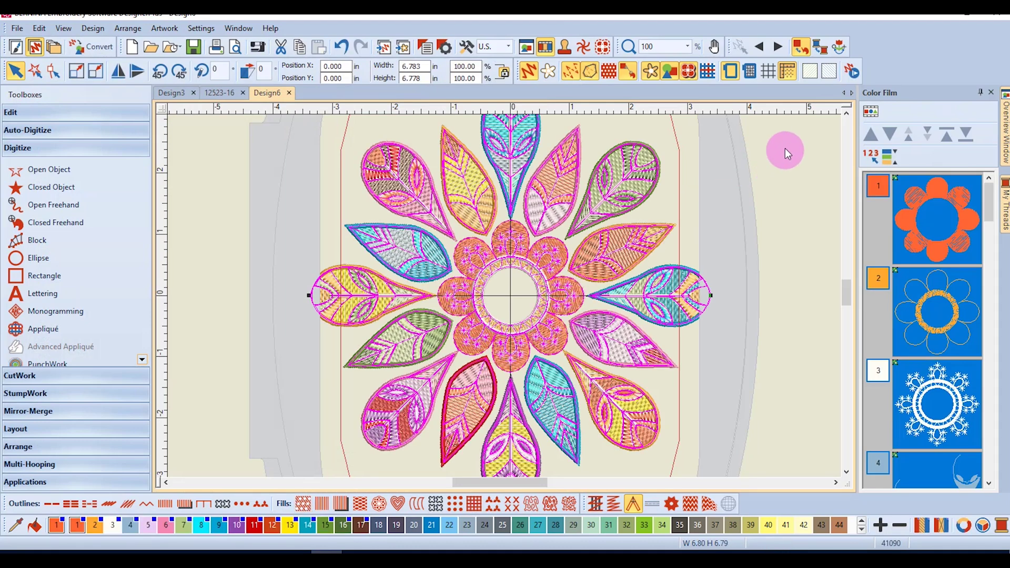
Deselect and reselect the whole inserted flower design in Design6
{"action": "left_click", "coordinate": [784, 182]}
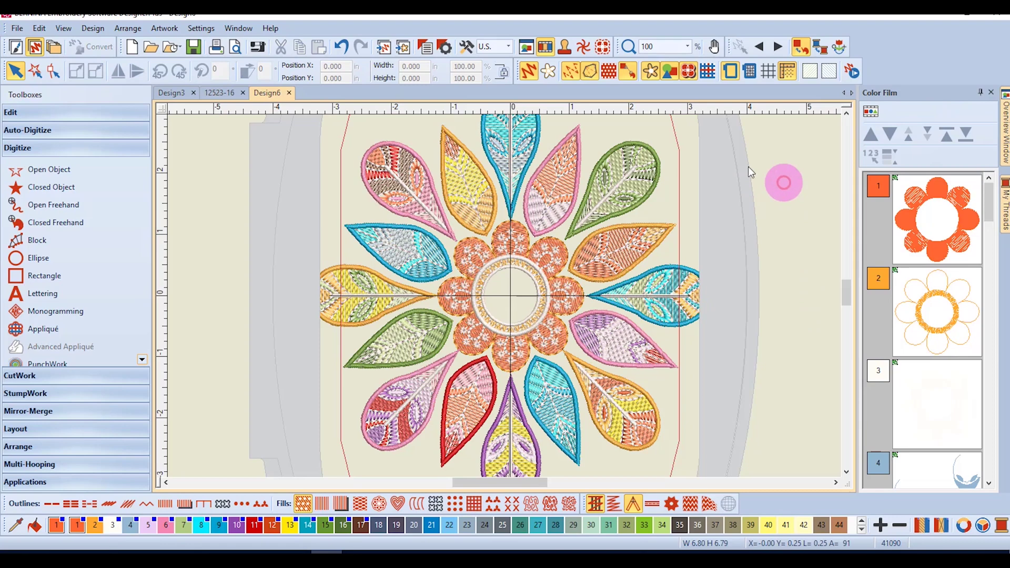
{"action": "left_click", "coordinate": [631, 189]}
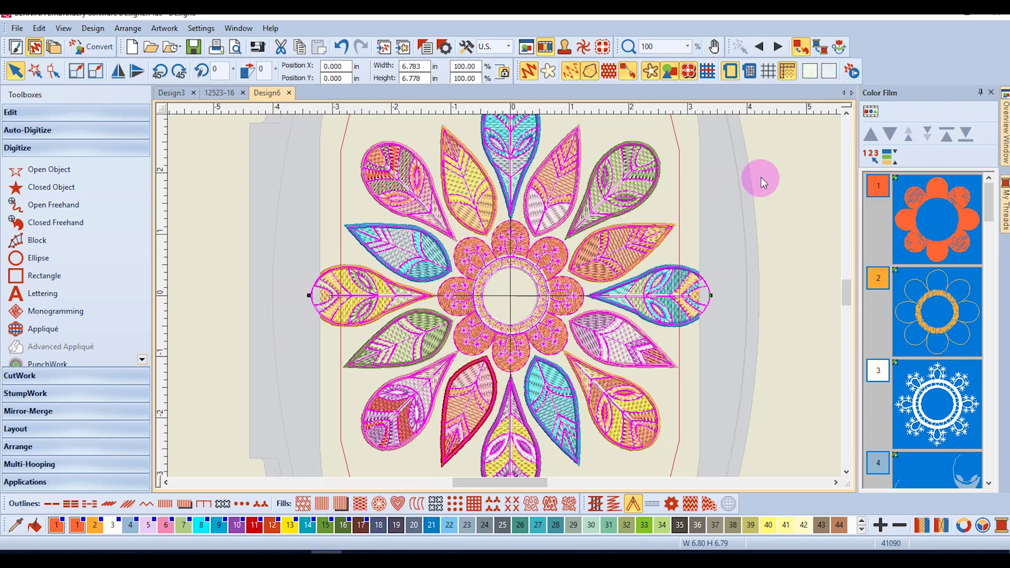
{"action": "left_click", "coordinate": [788, 172]}
{"action": "left_click", "coordinate": [633, 194]}
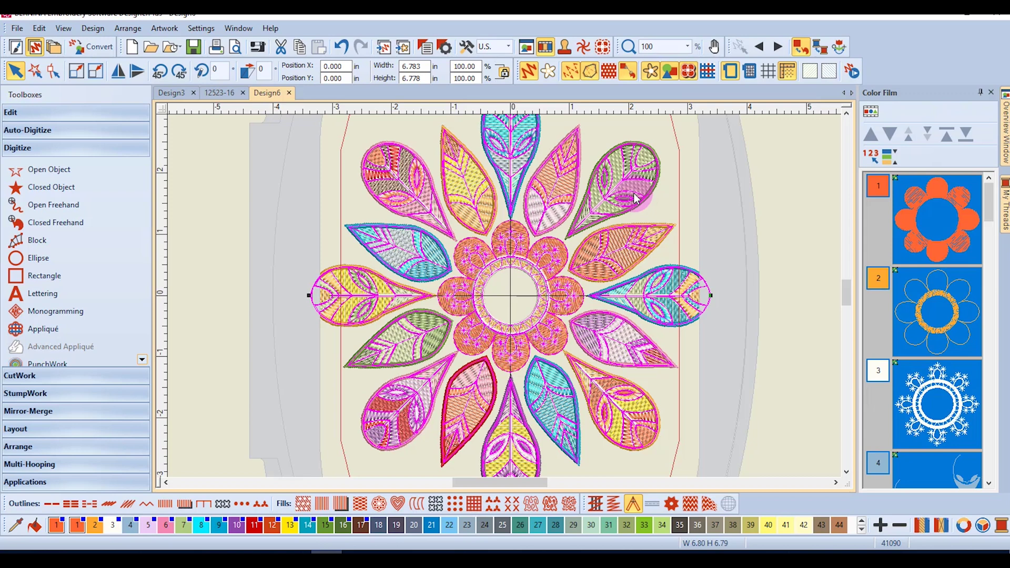
Ungroup the flower, then select a leaf piece, an inner petal and a teal leaf tip individually
{"action": "right_click", "coordinate": [635, 198]}
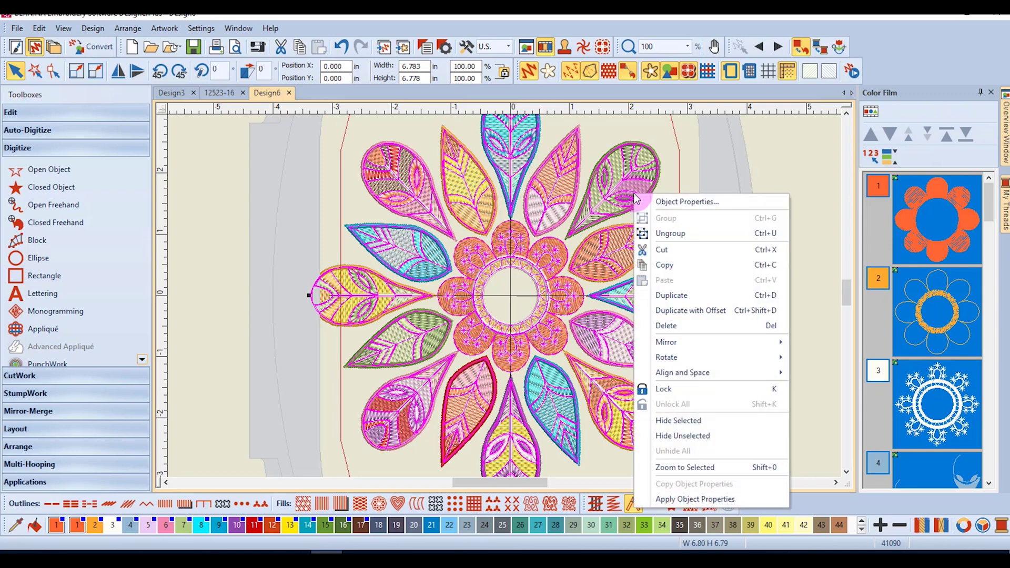
{"action": "left_click", "coordinate": [670, 232]}
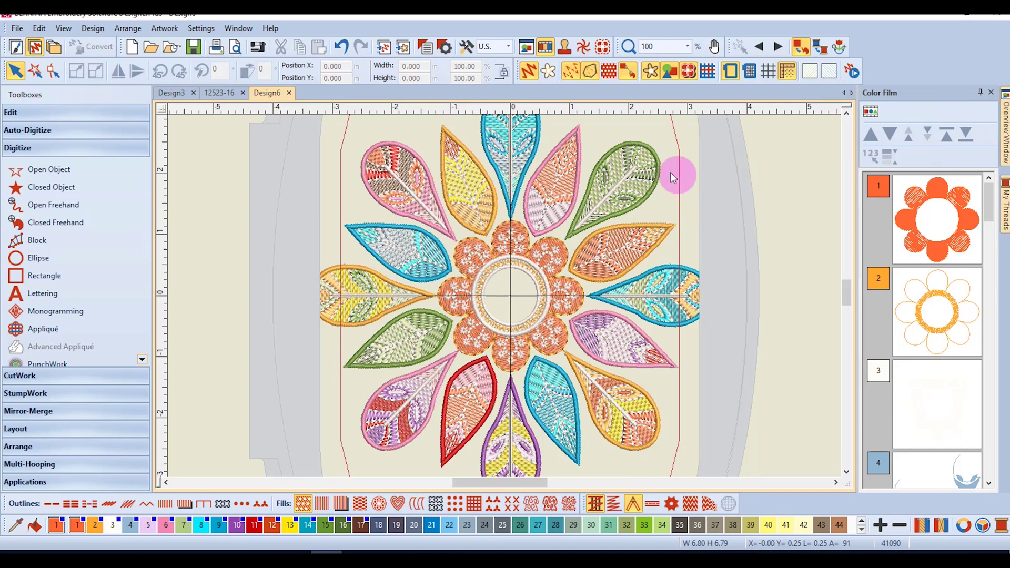
{"action": "left_click", "coordinate": [639, 195]}
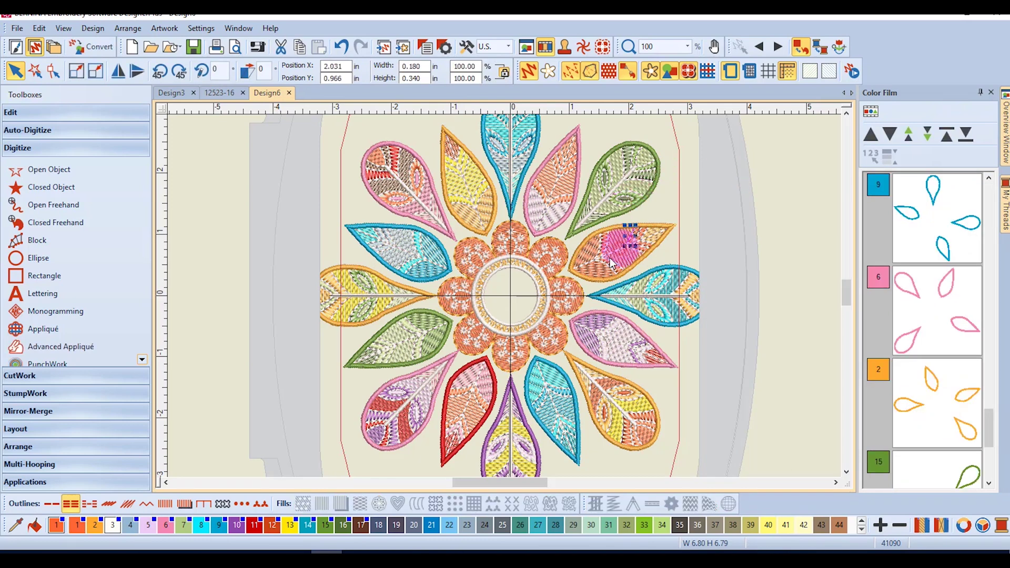
{"action": "left_click", "coordinate": [559, 296]}
{"action": "left_click", "coordinate": [682, 298]}
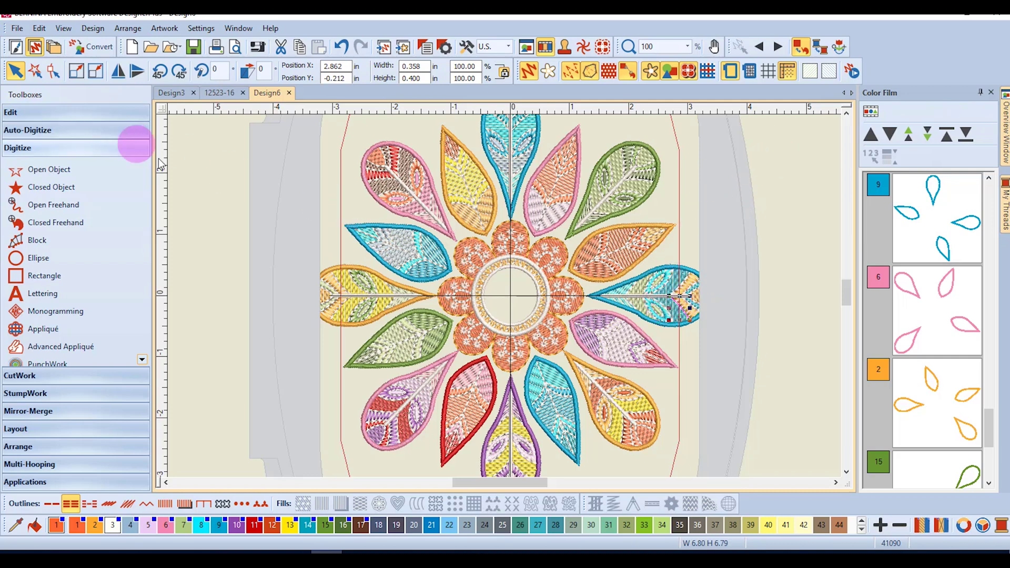
Save As Ungrouped Saved Design.ART80, confirm replacing the file, and close the document
{"action": "left_click", "coordinate": [19, 29]}
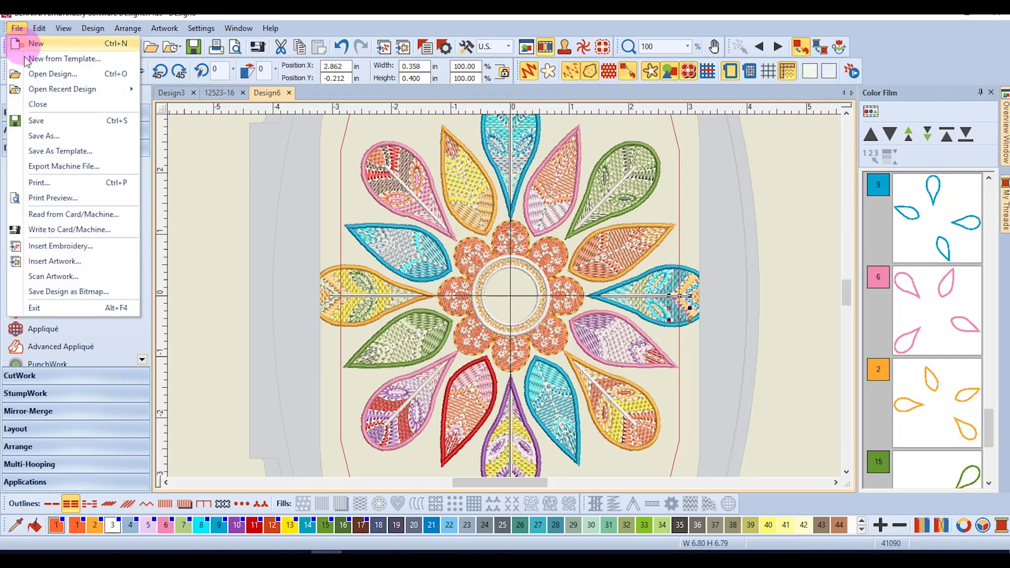
{"action": "left_click", "coordinate": [48, 137]}
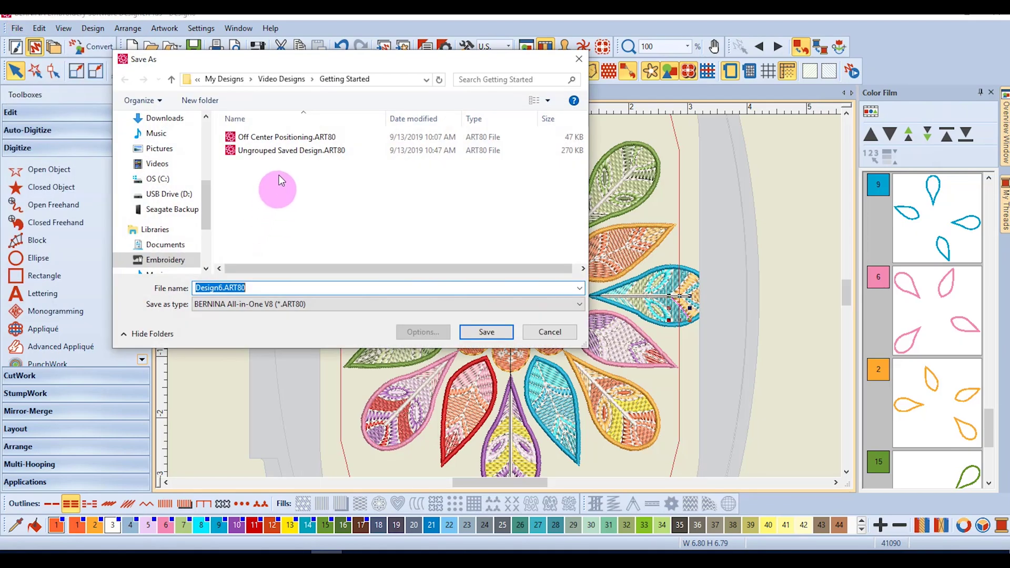
{"action": "left_click", "coordinate": [285, 150]}
{"action": "left_click", "coordinate": [480, 338]}
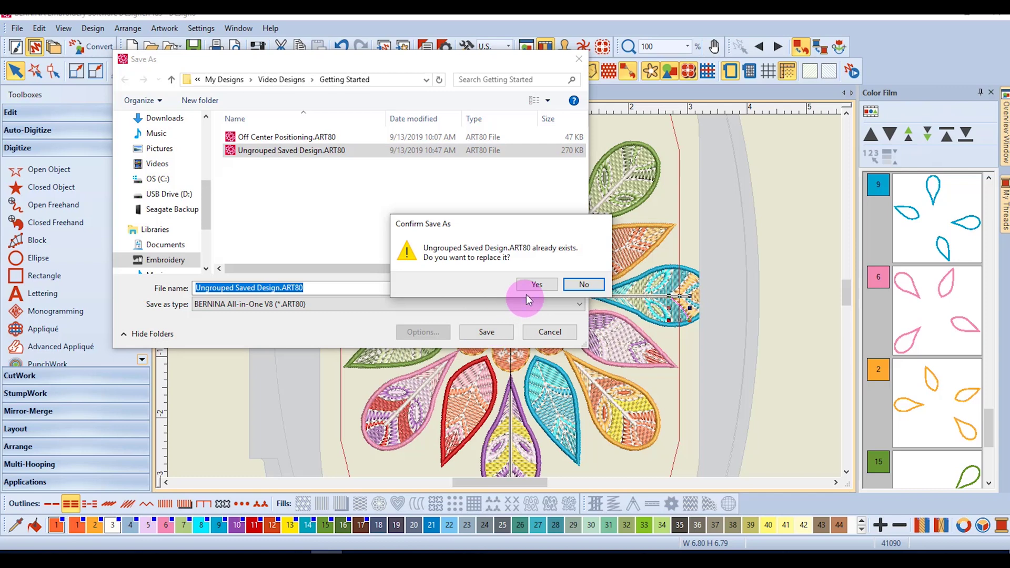
{"action": "left_click", "coordinate": [580, 284]}
{"action": "left_click", "coordinate": [347, 92]}
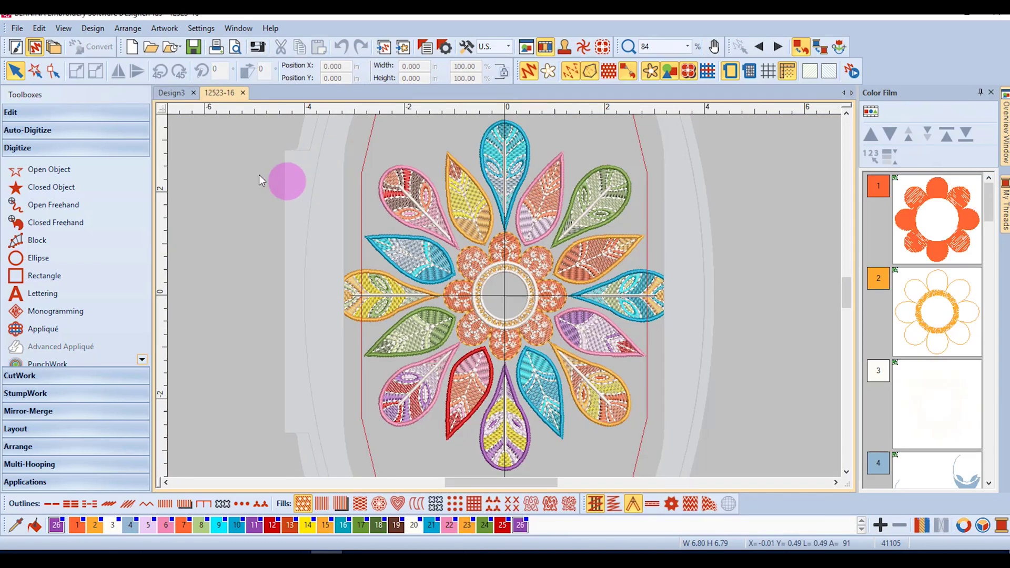
Reopen Ungrouped Saved Design from recent designs and select green, cyan, orange and pink leaf pieces separately
{"action": "left_click", "coordinate": [172, 48]}
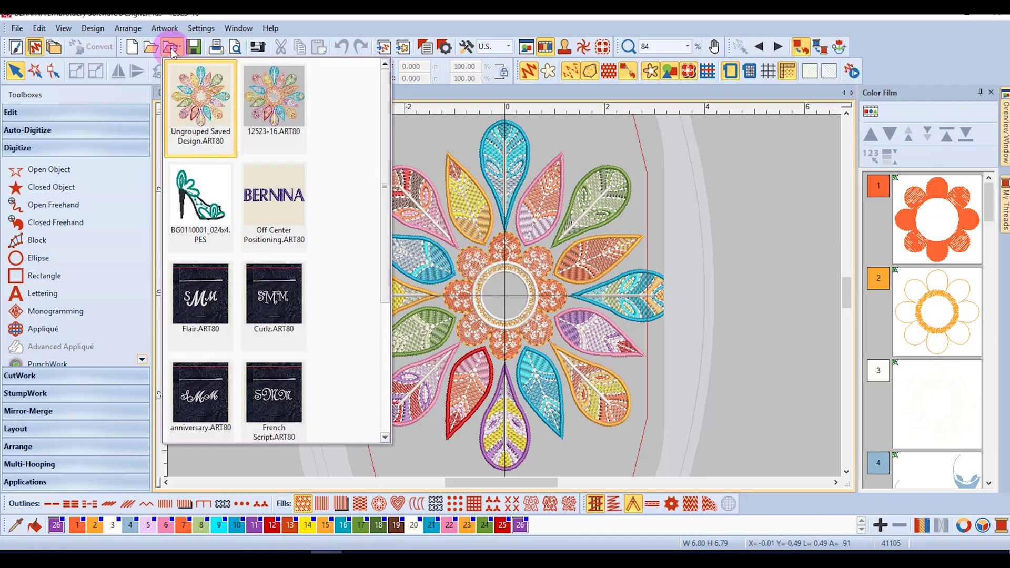
{"action": "left_click", "coordinate": [204, 118]}
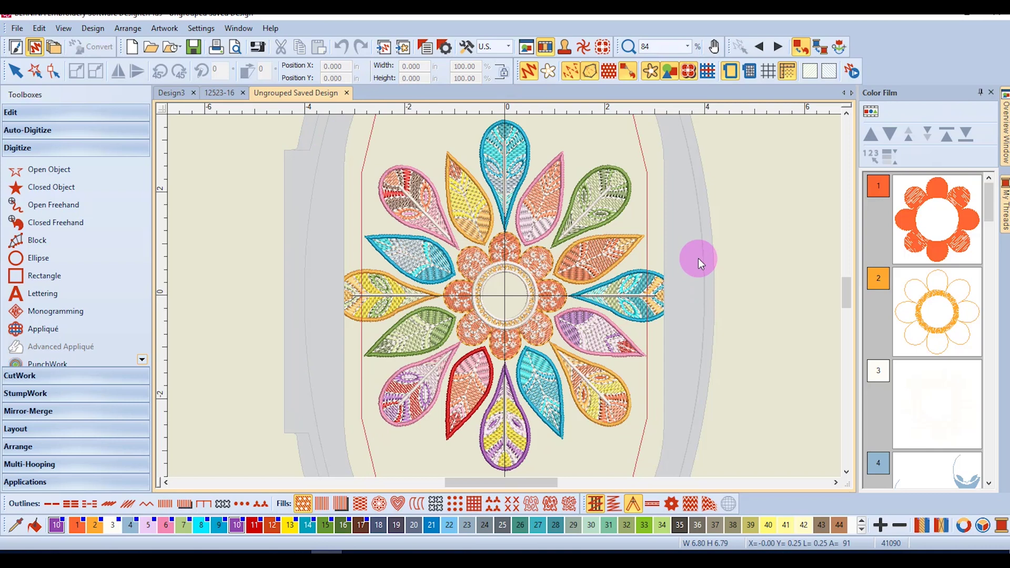
{"action": "left_click", "coordinate": [607, 213]}
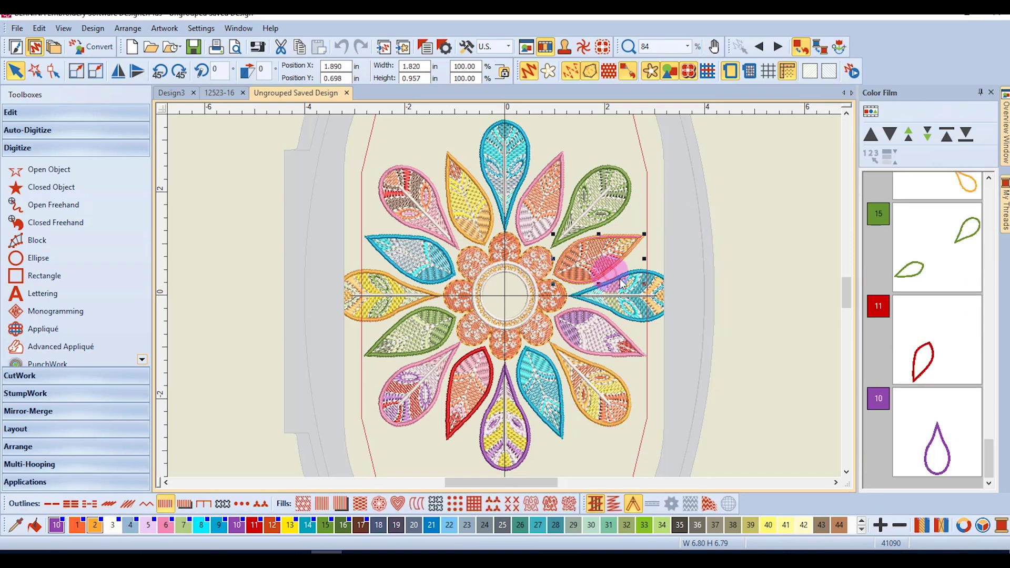
{"action": "left_click", "coordinate": [638, 296]}
{"action": "left_click", "coordinate": [585, 346]}
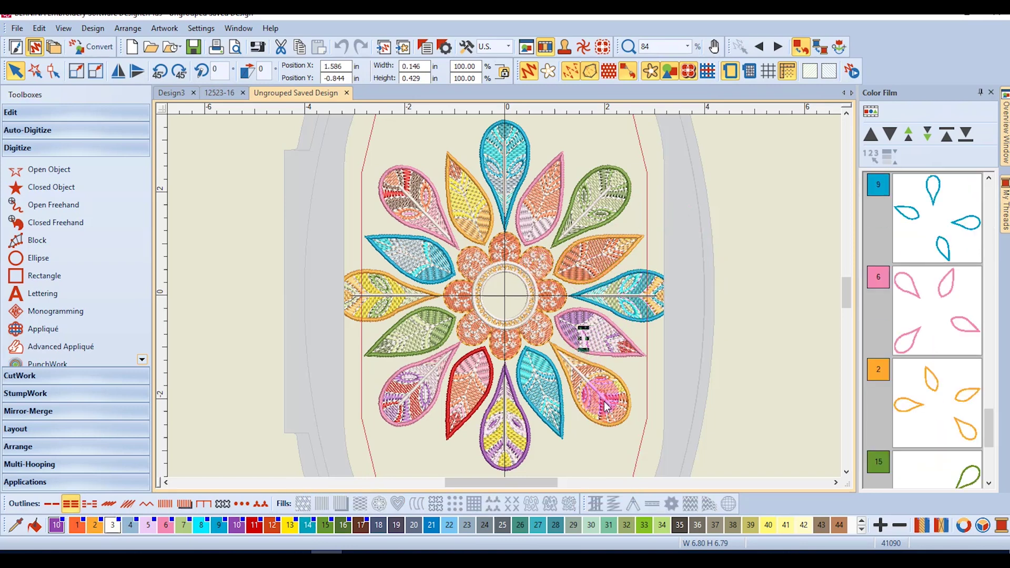
{"action": "left_click", "coordinate": [551, 419]}
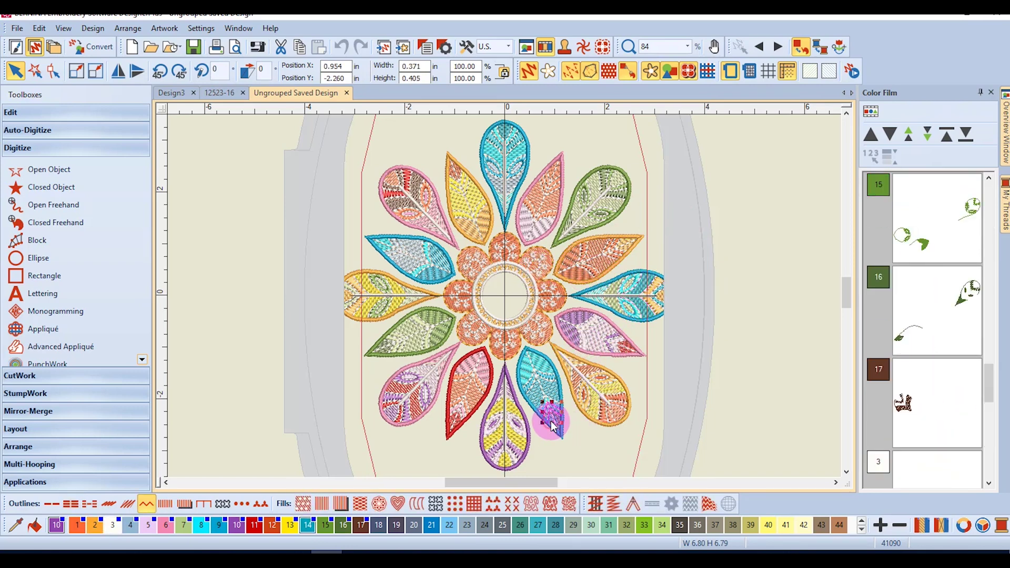
{"action": "left_click", "coordinate": [404, 413]}
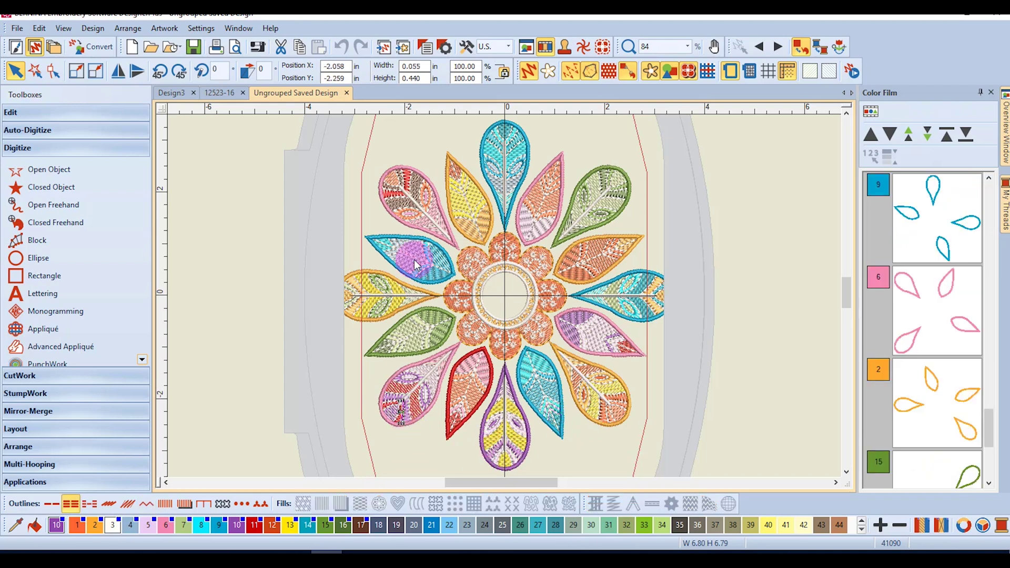
{"action": "left_click", "coordinate": [259, 168]}
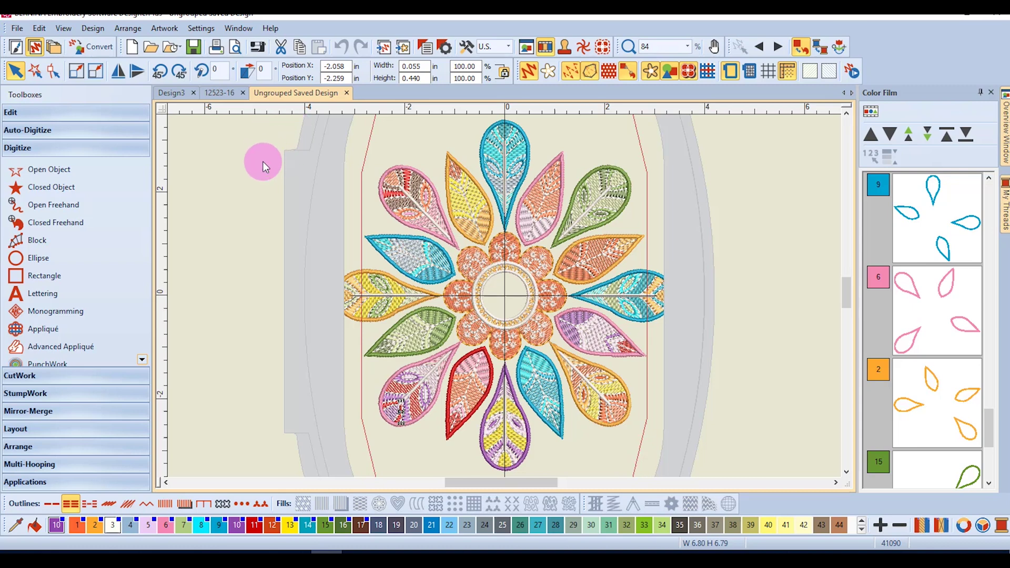
Uncheck 'Group designs on insert' on the General tab of Options
{"action": "left_click", "coordinate": [468, 47]}
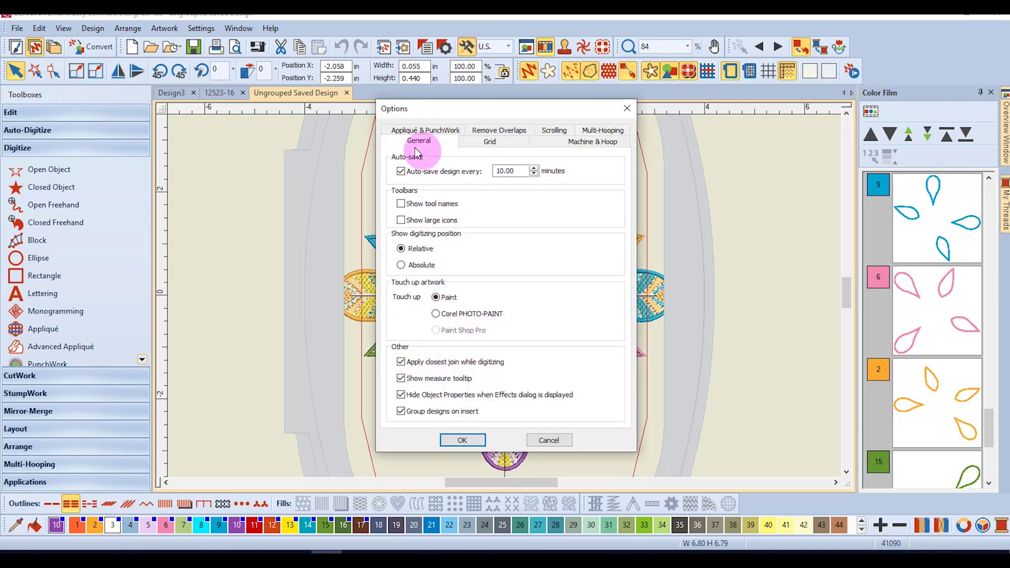
{"action": "left_click", "coordinate": [400, 412]}
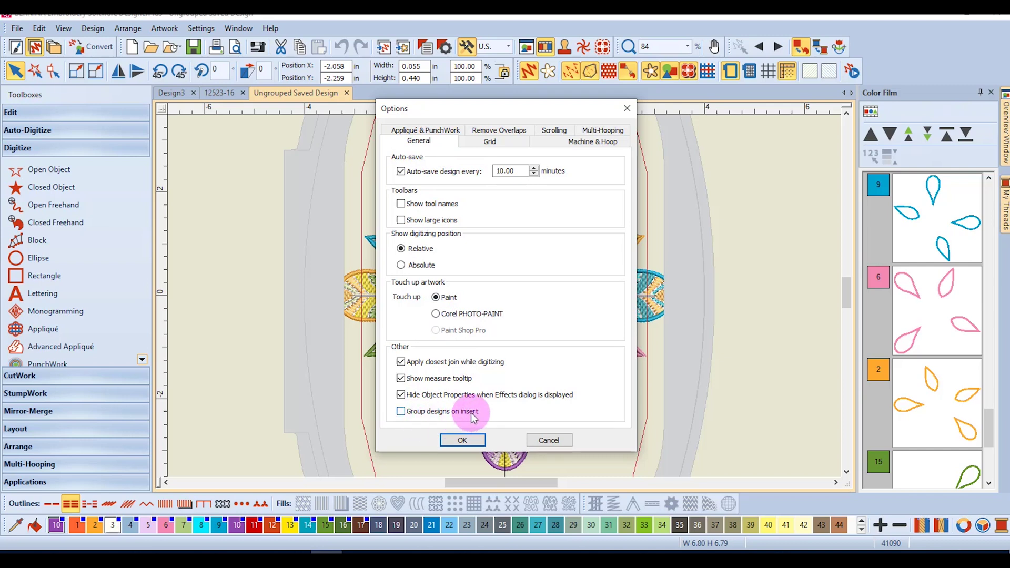